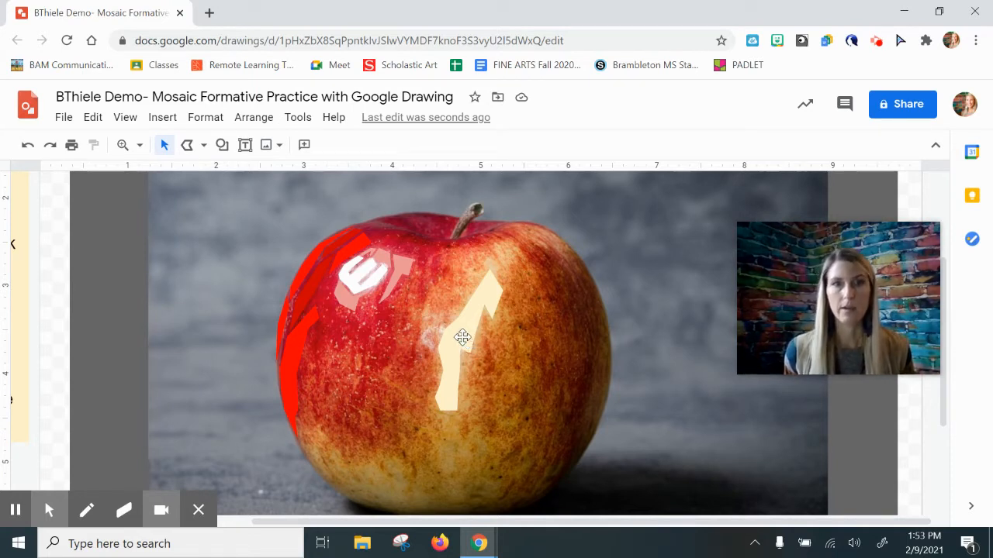
# Fill the cream shape on the apple's front with a custom tan color #ebc89aff.
pyautogui.click(462, 337)
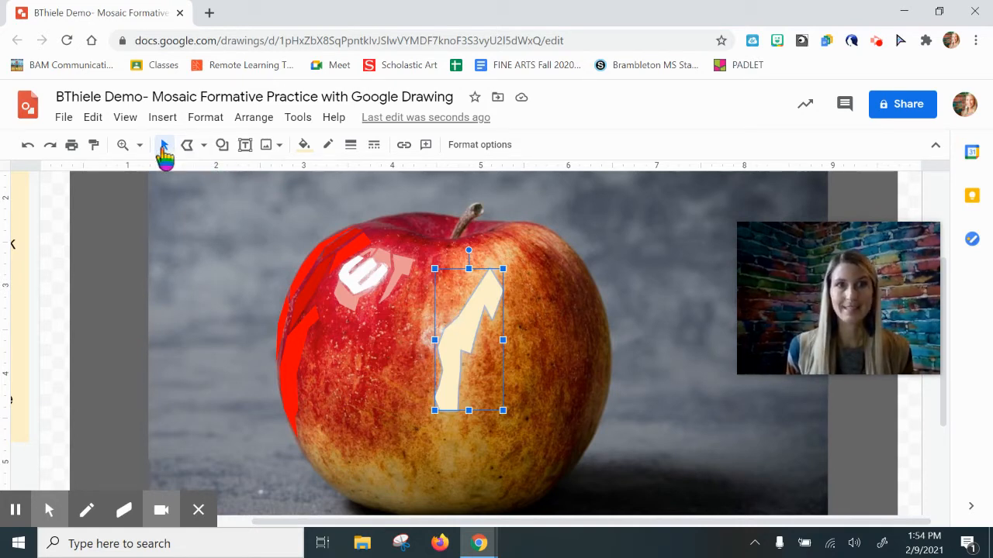
pyautogui.click(164, 147)
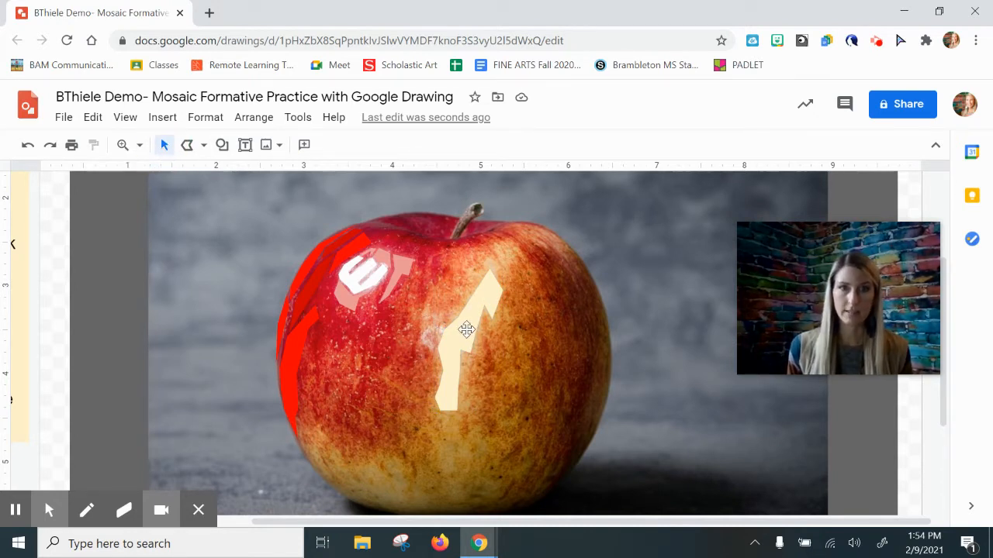
pyautogui.click(458, 329)
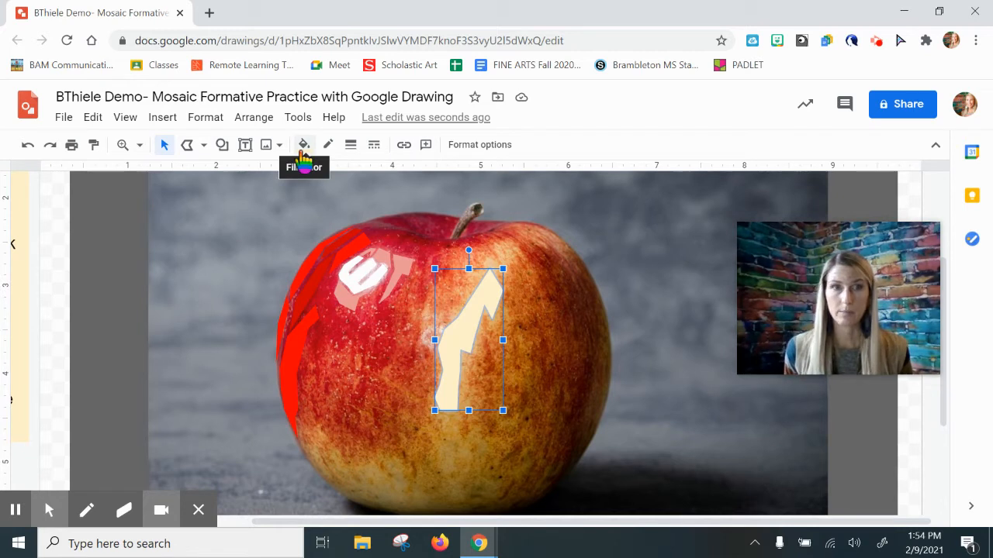
pyautogui.click(305, 149)
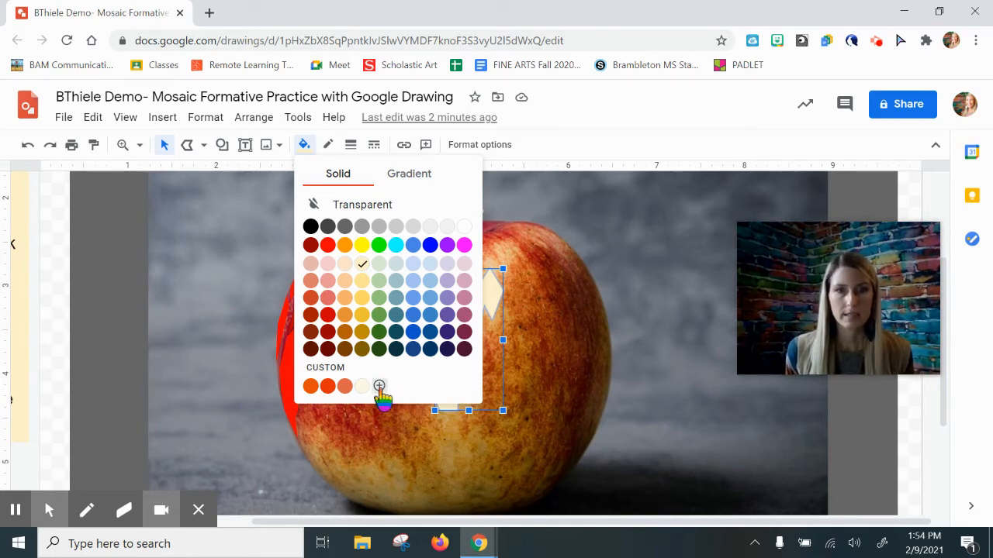
pyautogui.click(379, 386)
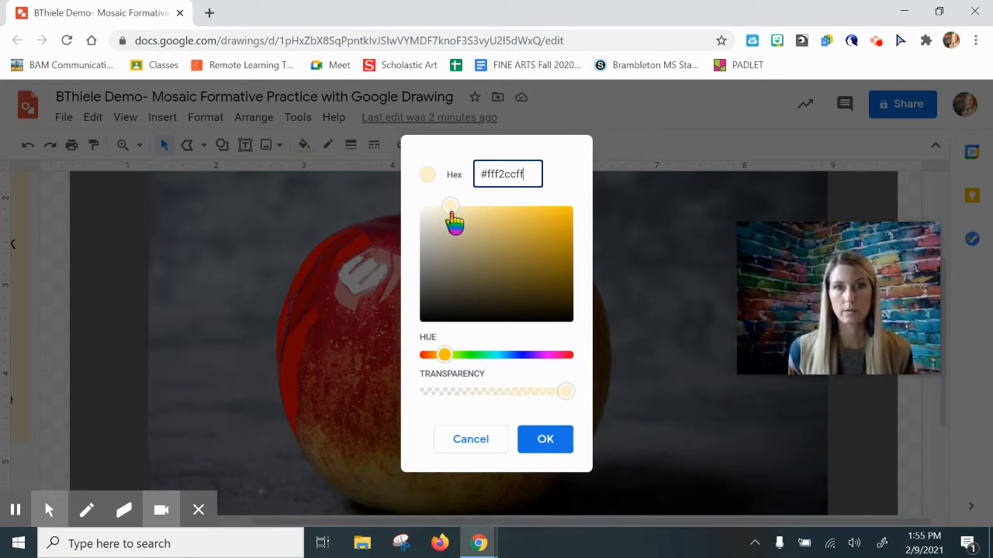
pyautogui.click(446, 356)
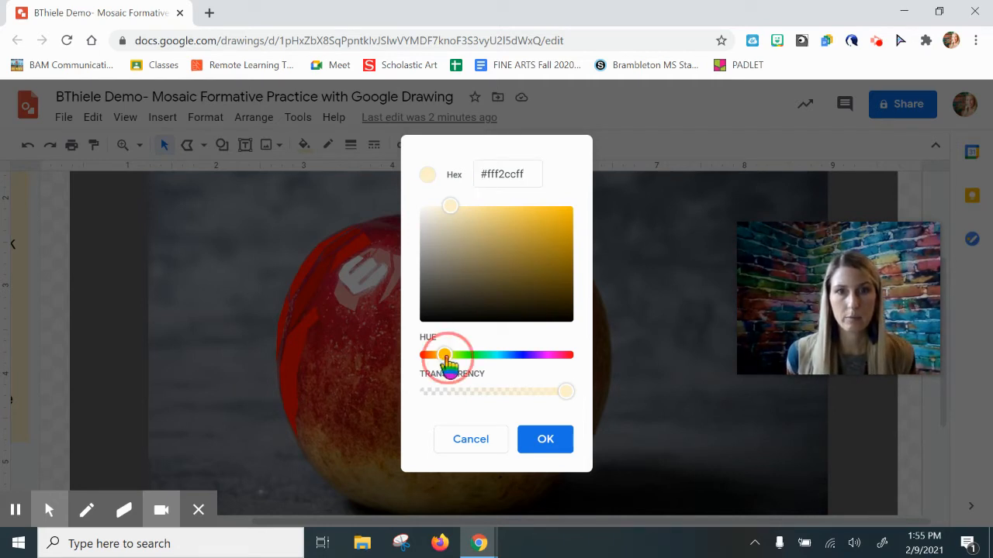
pyautogui.moveTo(446, 358); pyautogui.dragTo(441, 358)
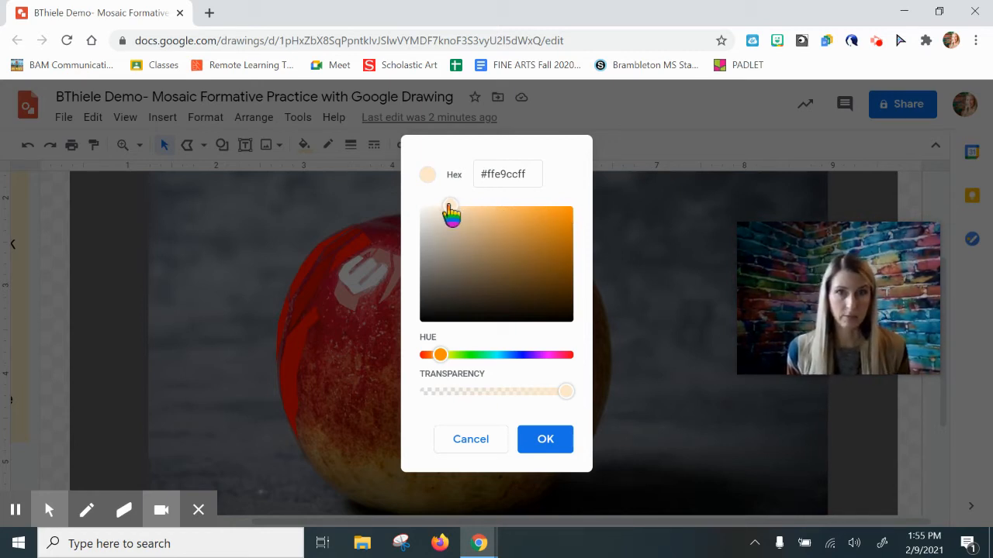
pyautogui.moveTo(450, 215); pyautogui.dragTo(565, 211)
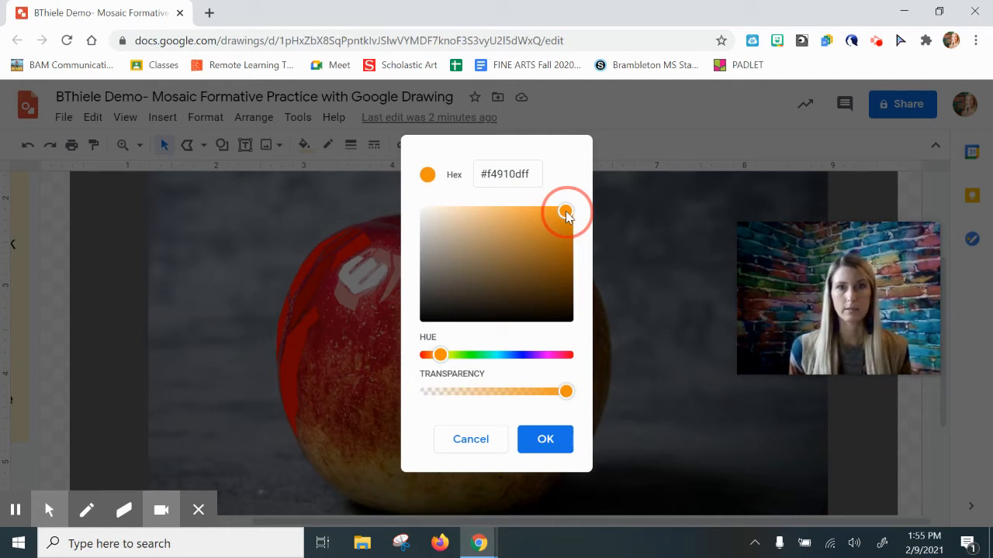
pyautogui.moveTo(565, 211); pyautogui.dragTo(473, 215)
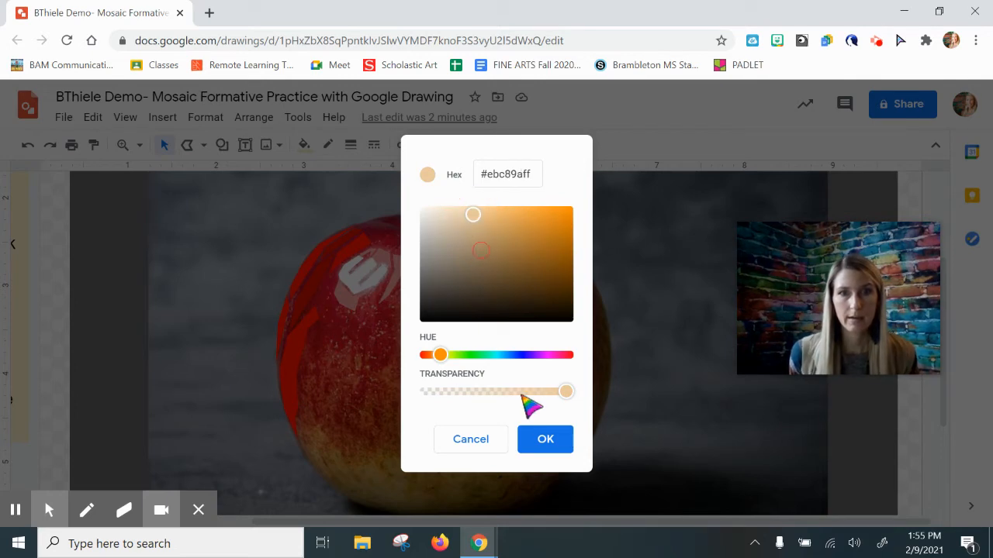
pyautogui.click(544, 440)
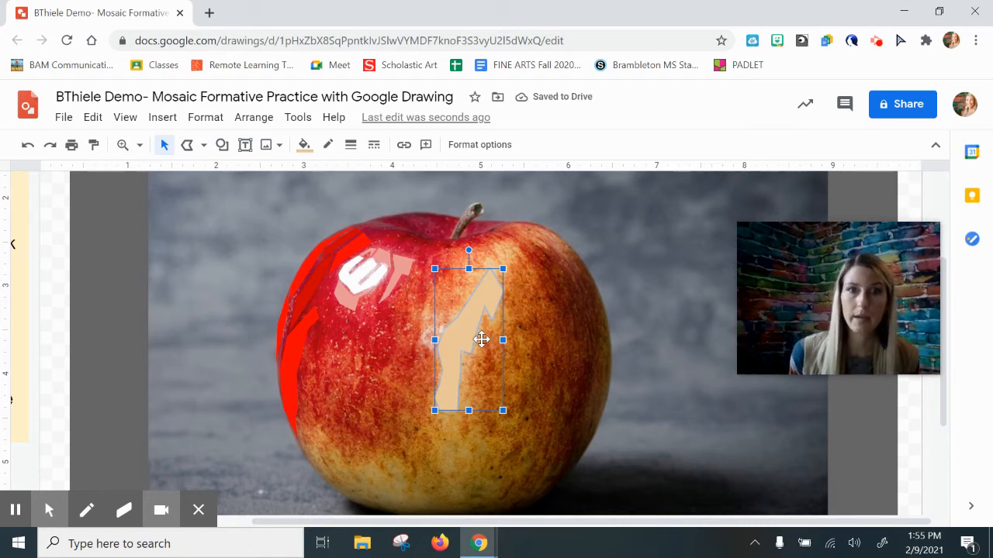
# Move the tan shape to the right, then undo the move.
pyautogui.moveTo(464, 338); pyautogui.dragTo(496, 338)
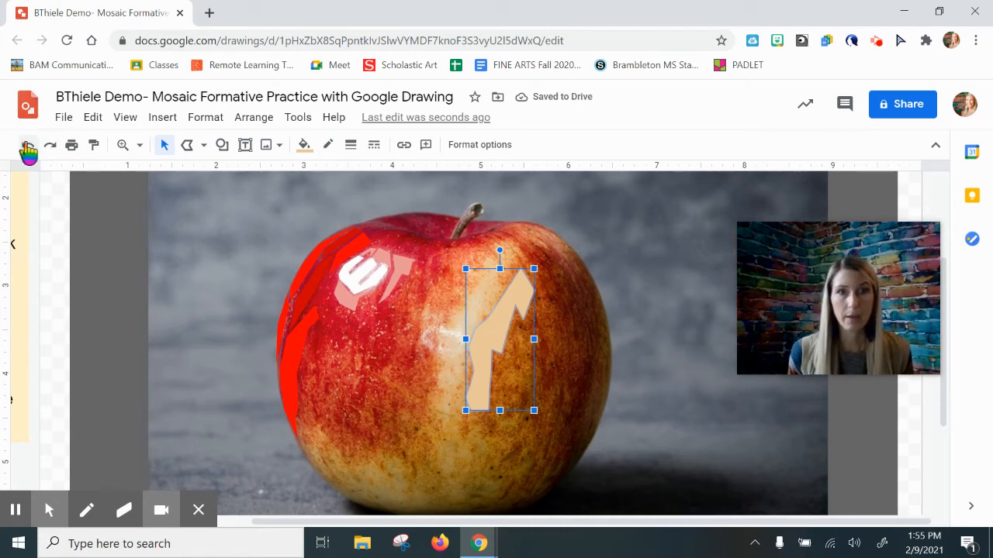
pyautogui.click(27, 151)
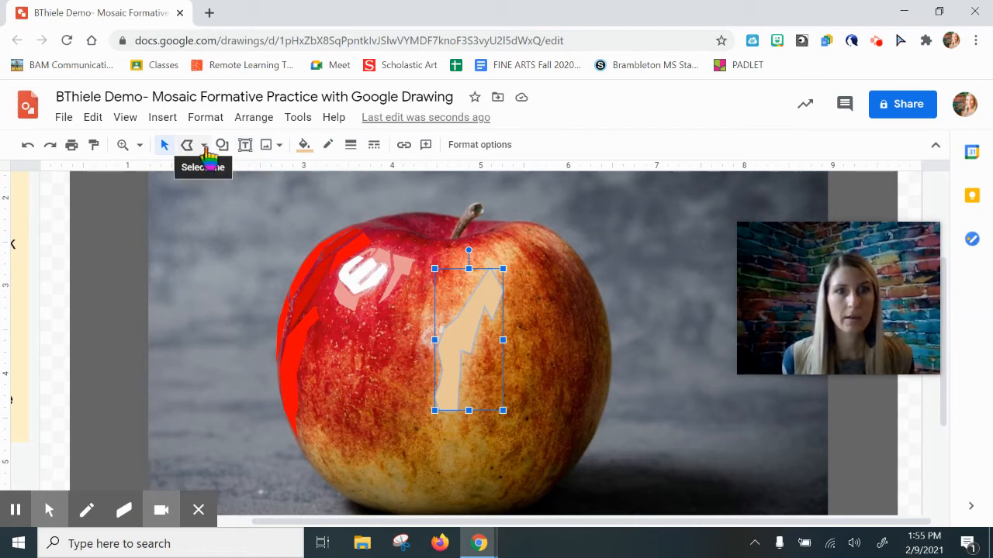
# Draw a polyline shape along the apple's upper edge, just left of the stem.
pyautogui.click(175, 120)
pyautogui.moveTo(190, 326)
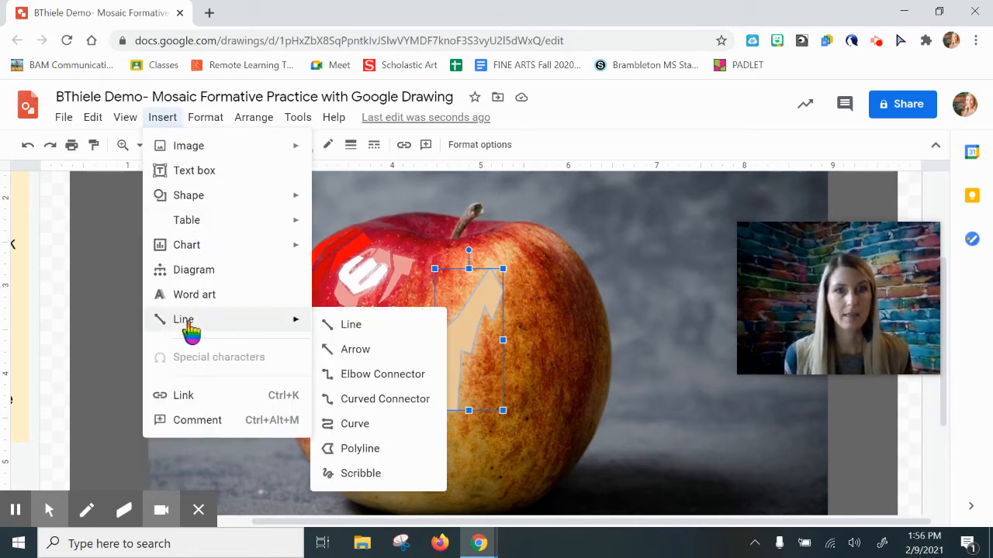
pyautogui.click(360, 449)
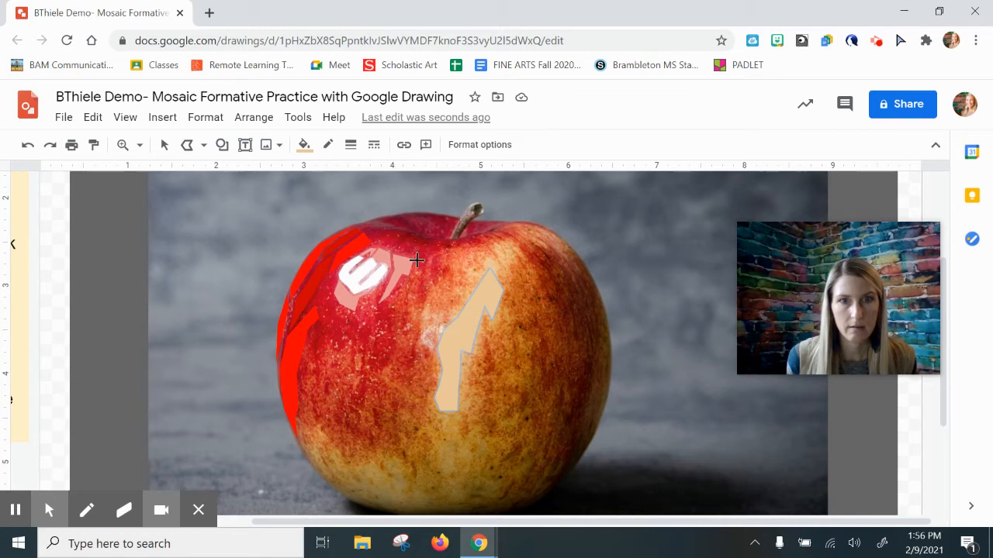
pyautogui.click(367, 230)
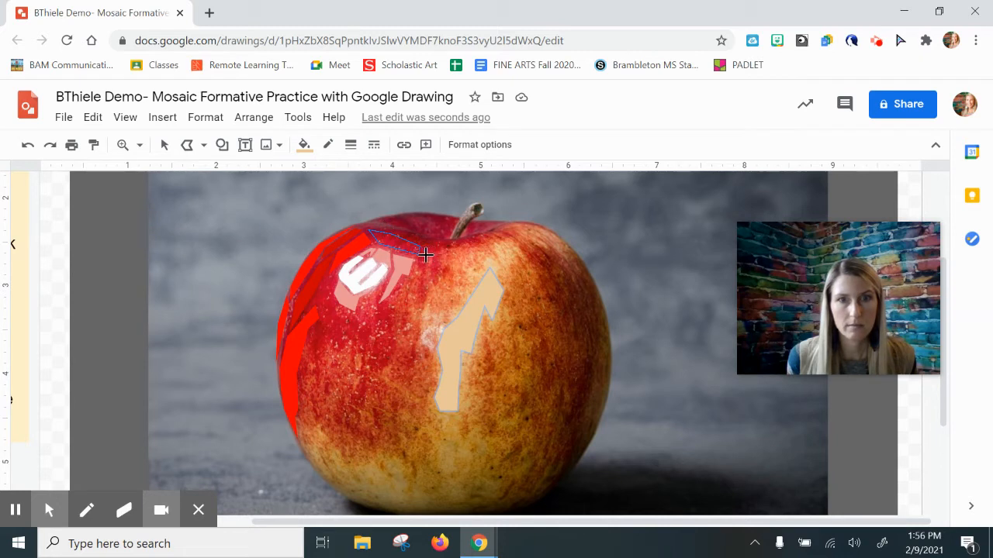
pyautogui.click(419, 253)
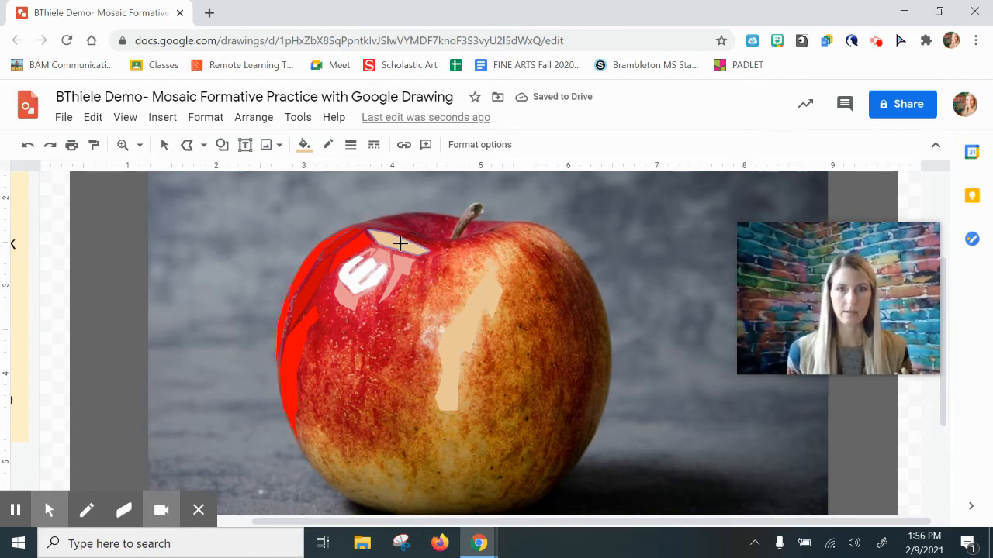
# Fill the new top-edge shape with a custom raspberry color #bf1b58ff.
pyautogui.click(303, 145)
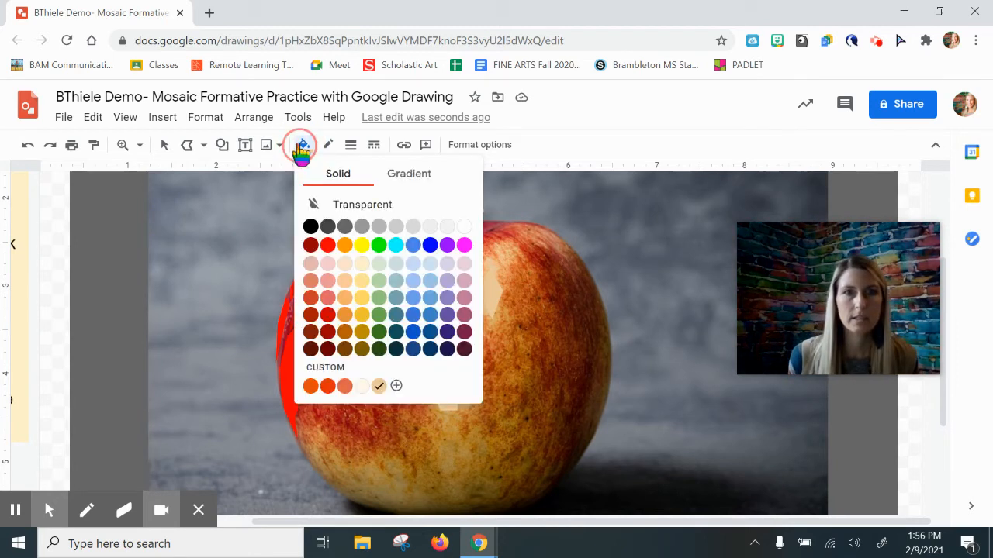
pyautogui.click(328, 245)
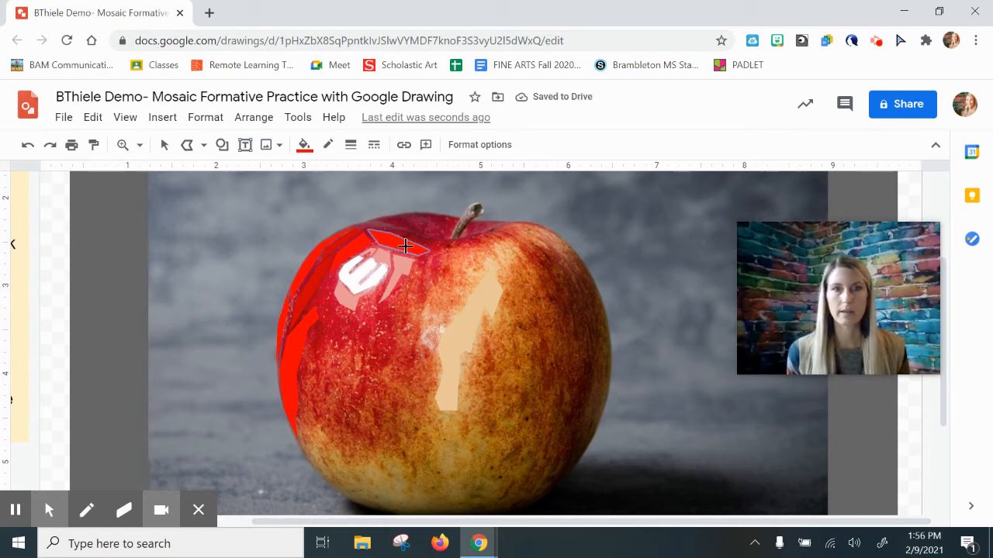
pyautogui.click(304, 146)
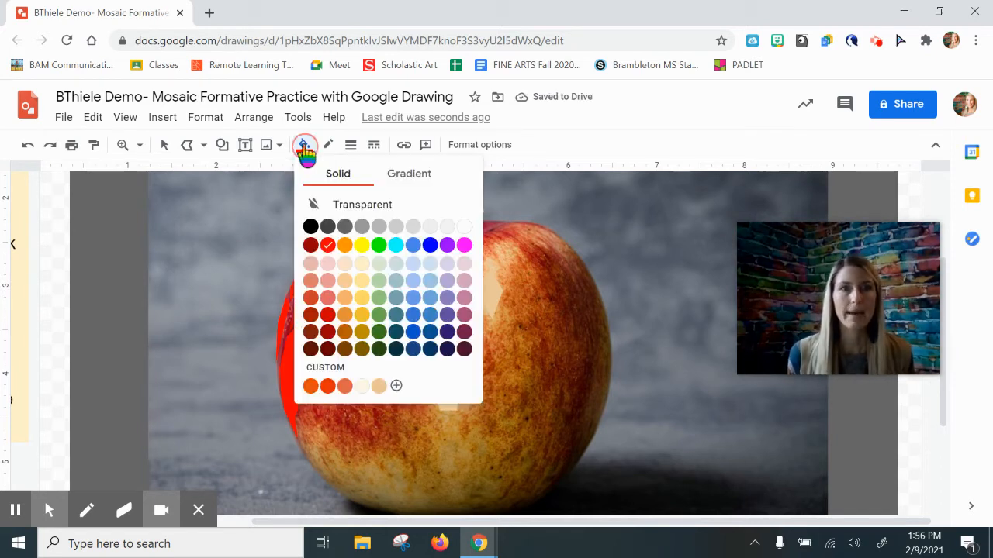
pyautogui.click(395, 386)
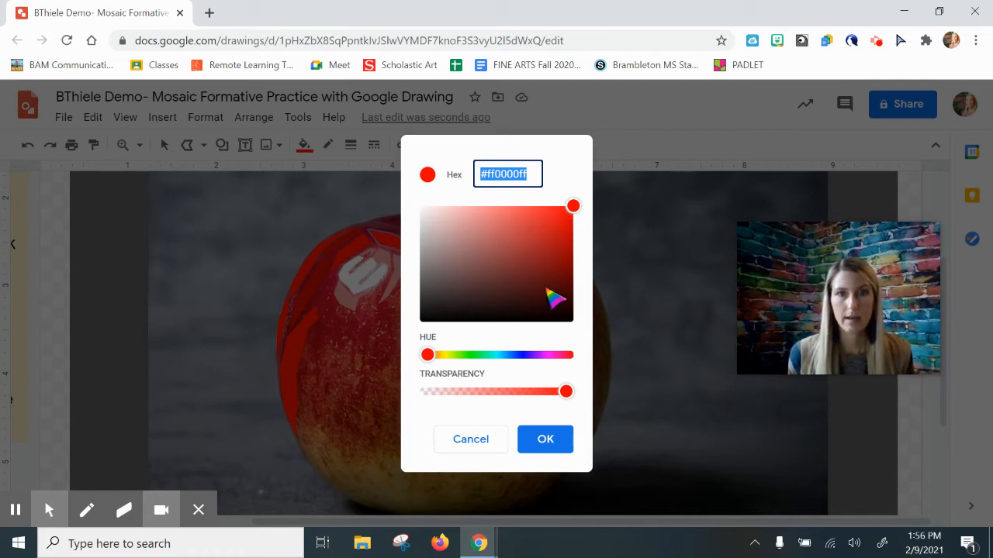
pyautogui.click(431, 356)
pyautogui.moveTo(433, 360); pyautogui.dragTo(559, 363)
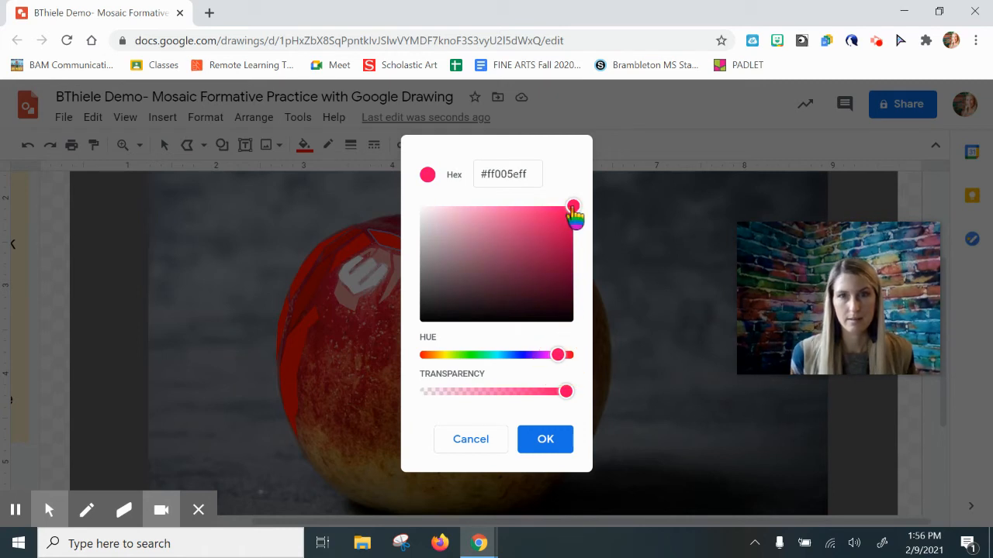
pyautogui.moveTo(572, 208); pyautogui.dragTo(552, 240)
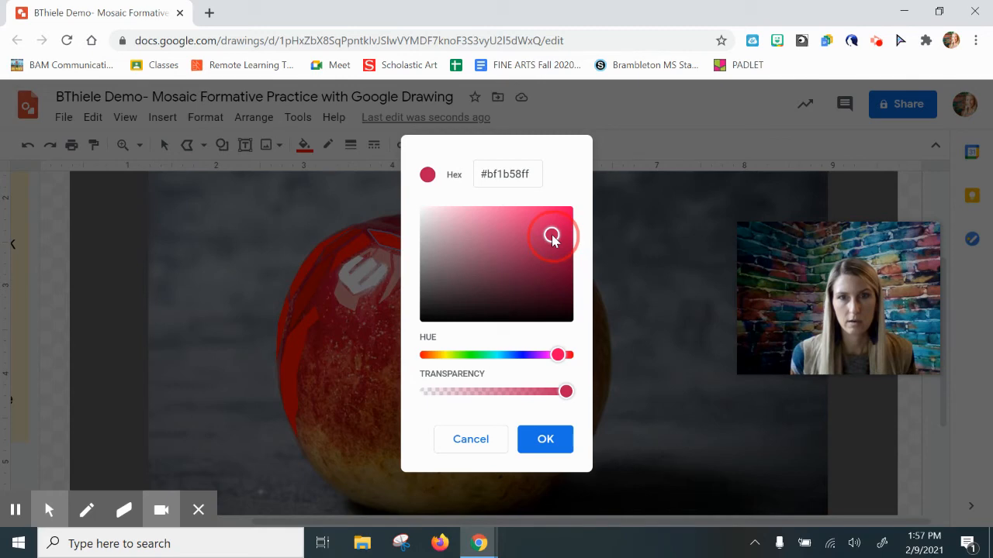
pyautogui.click(543, 440)
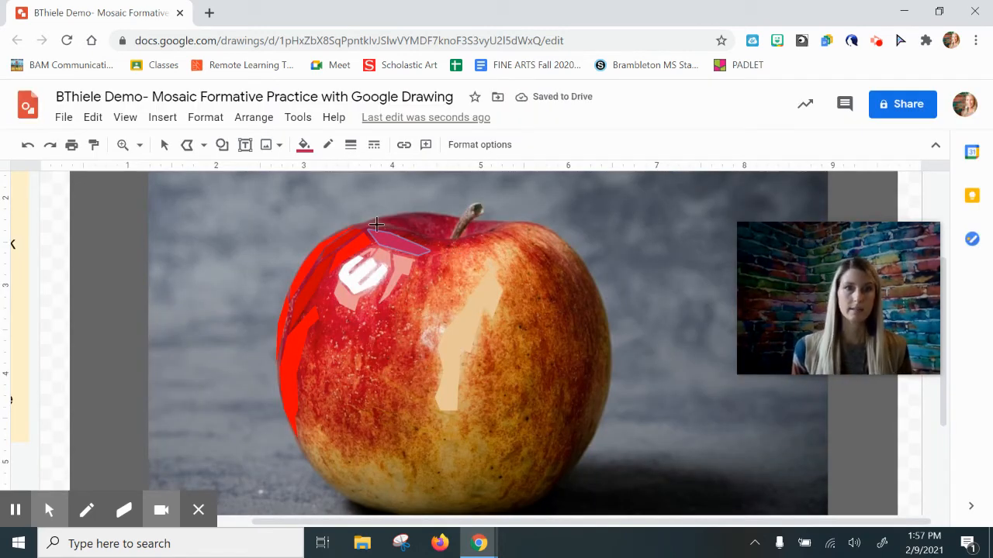
pyautogui.click(162, 147)
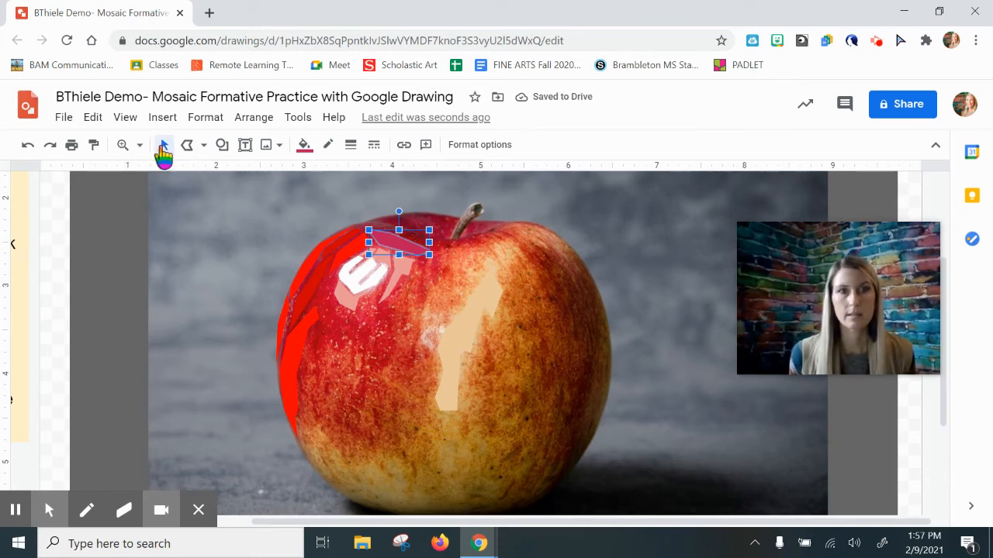
pyautogui.click(414, 226)
pyautogui.moveTo(414, 225); pyautogui.dragTo(422, 203)
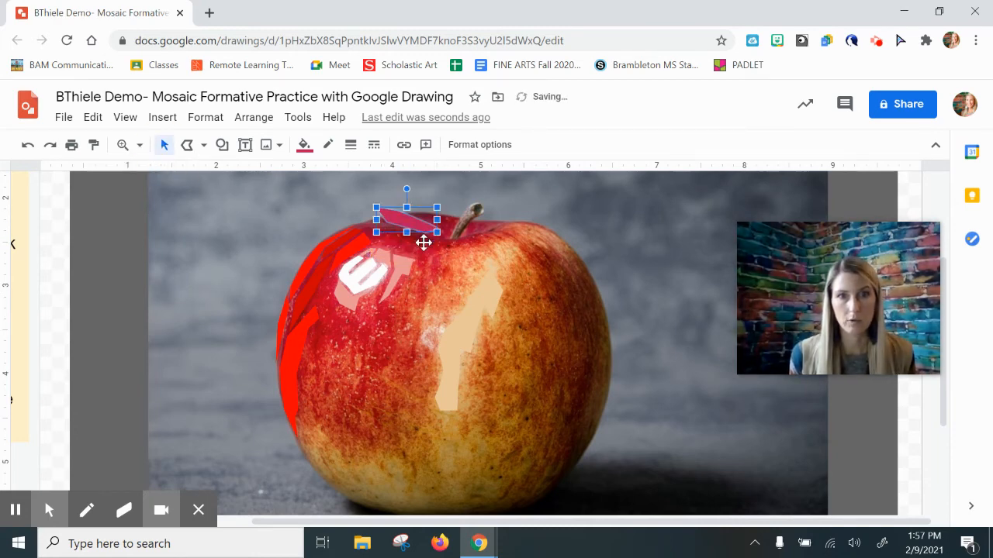
pyautogui.click(27, 144)
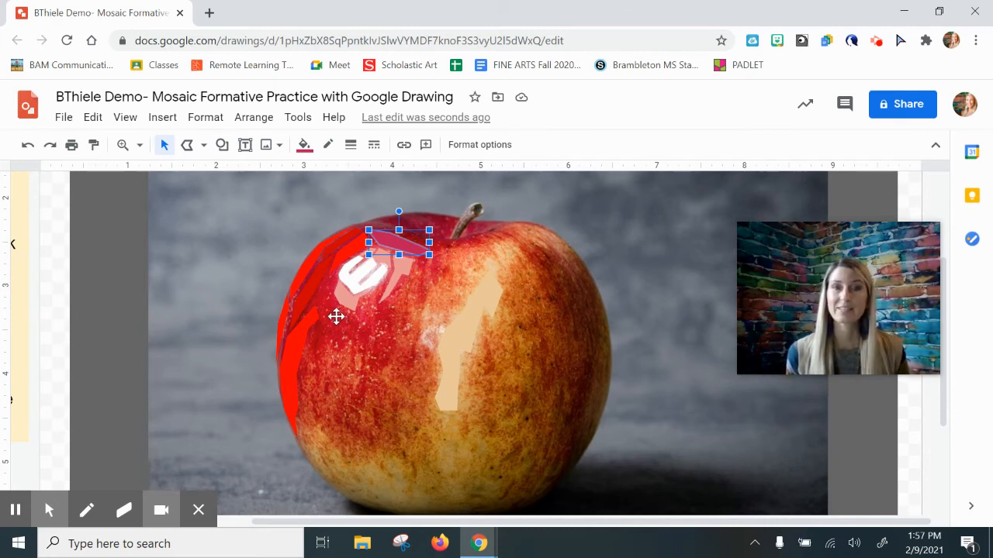
# Delete the apple photo to preview the mosaic shapes alone, then undo the deletion.
pyautogui.click(179, 149)
pyautogui.click(180, 151)
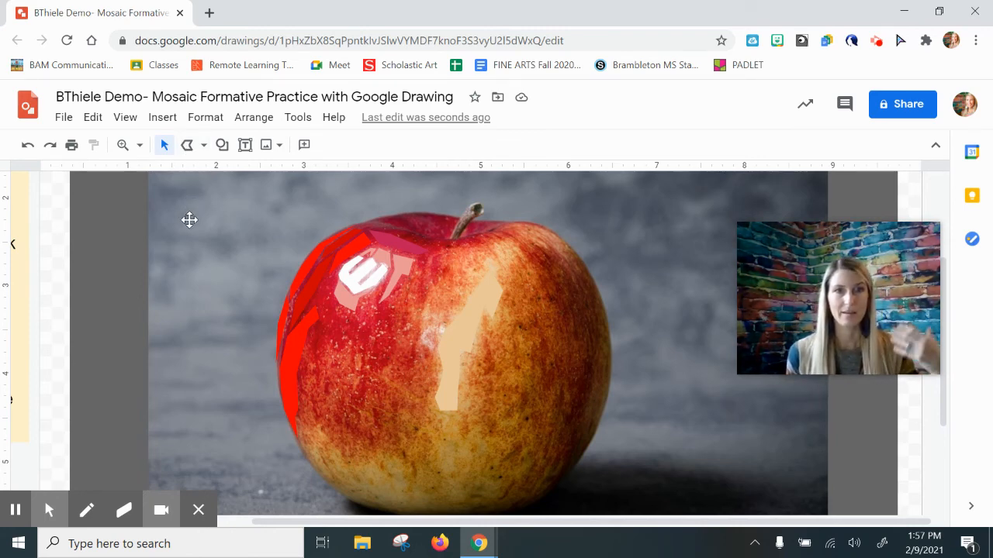
pyautogui.click(198, 247)
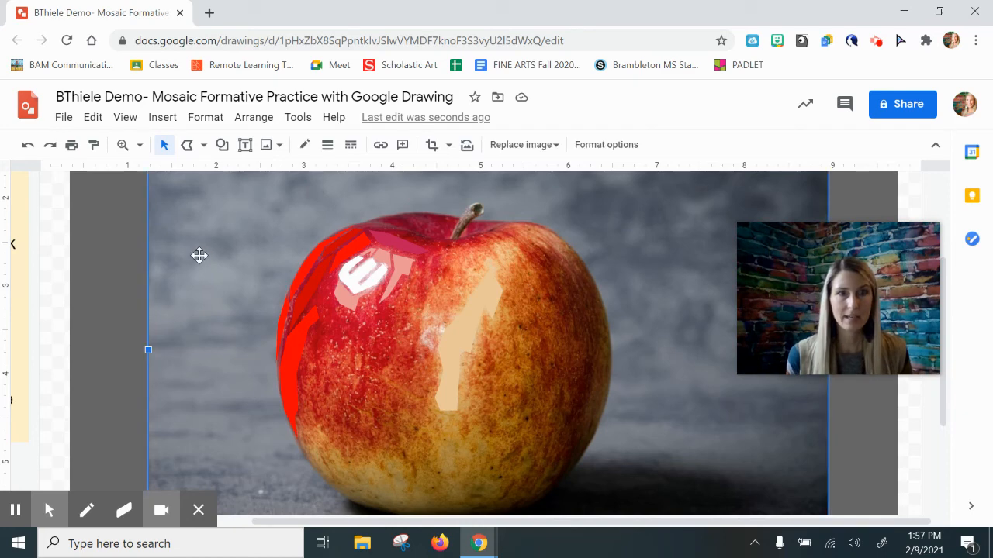
pyautogui.click(92, 117)
pyautogui.click(119, 208)
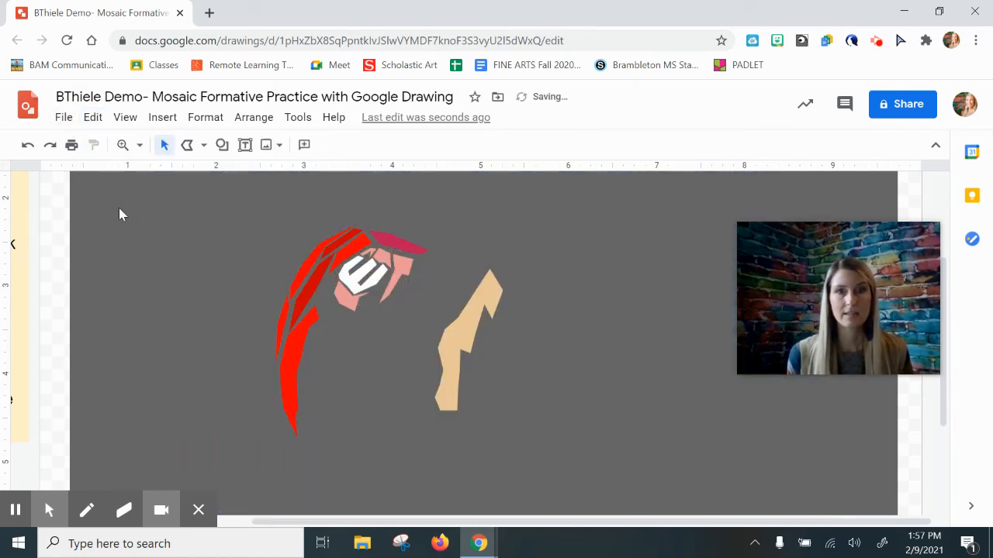
pyautogui.click(29, 147)
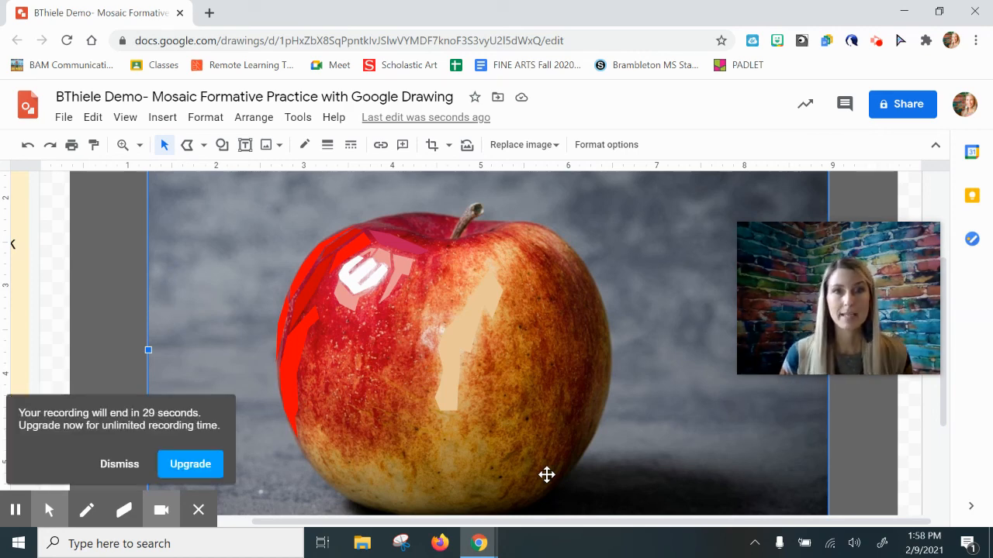
pyautogui.click(131, 459)
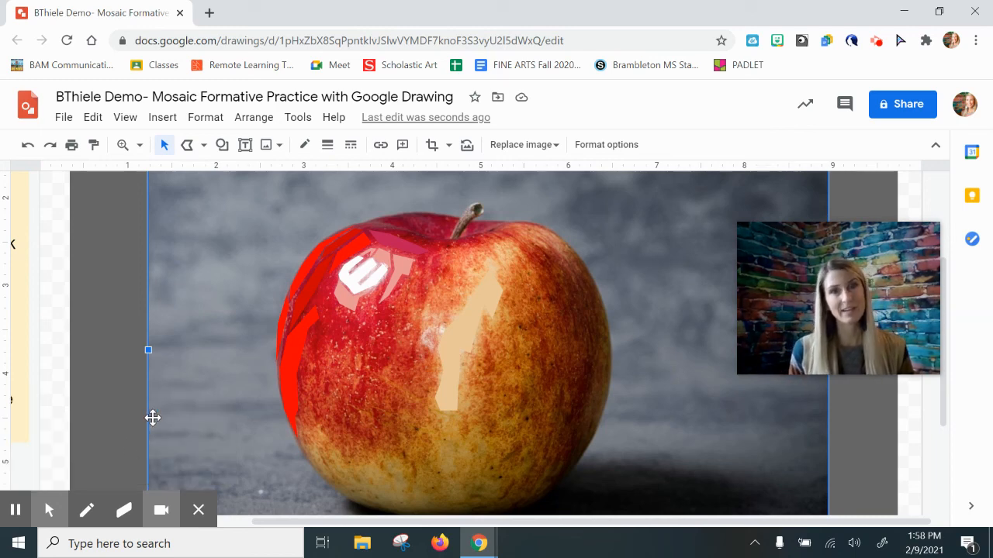